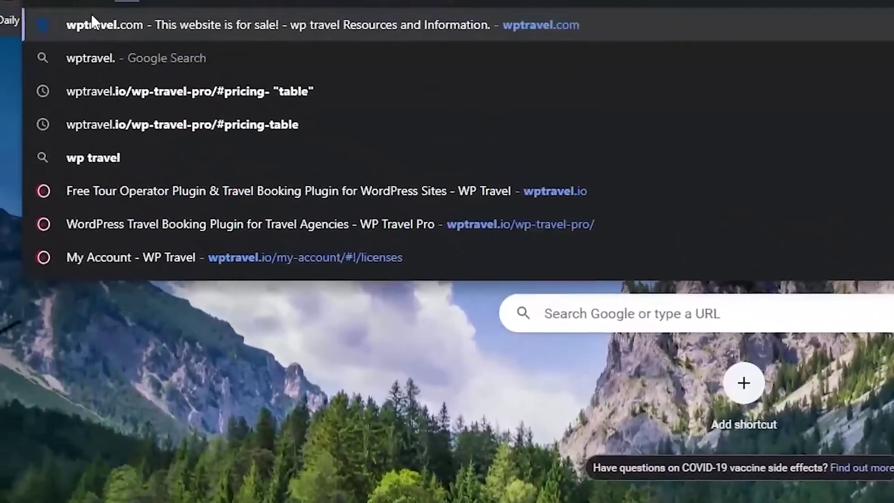
Go to wptravel.io and open the WP Travel Pro Pricing page.
left_click(187, 191)
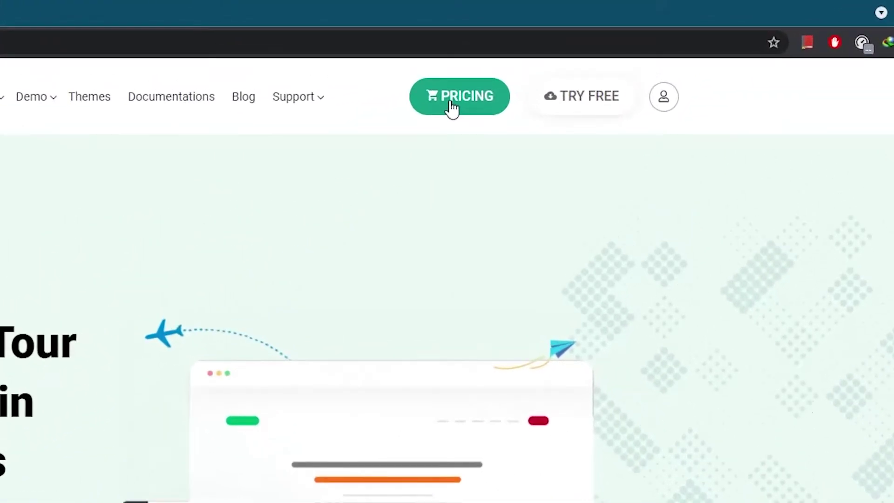
left_click(583, 59)
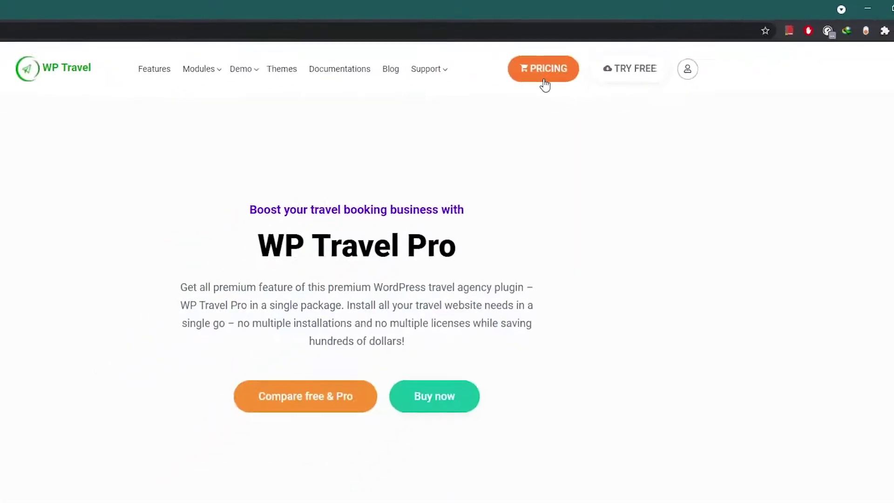
scroll(554, 112, "down", 5)
scroll(554, 114, "down", 4)
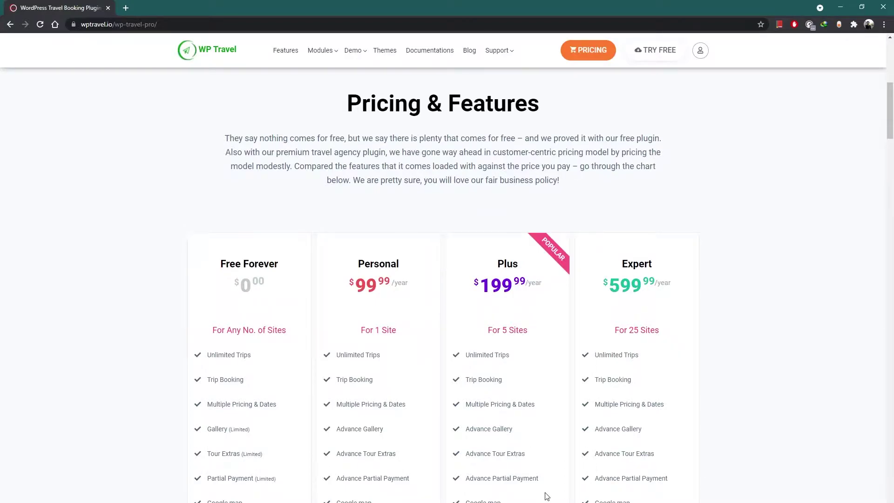
Review the four plans' Pricing & Features table down to the Buy Now buttons.
scroll(547, 493, "down", 4)
scroll(547, 494, "down", 3)
scroll(547, 493, "up", 8)
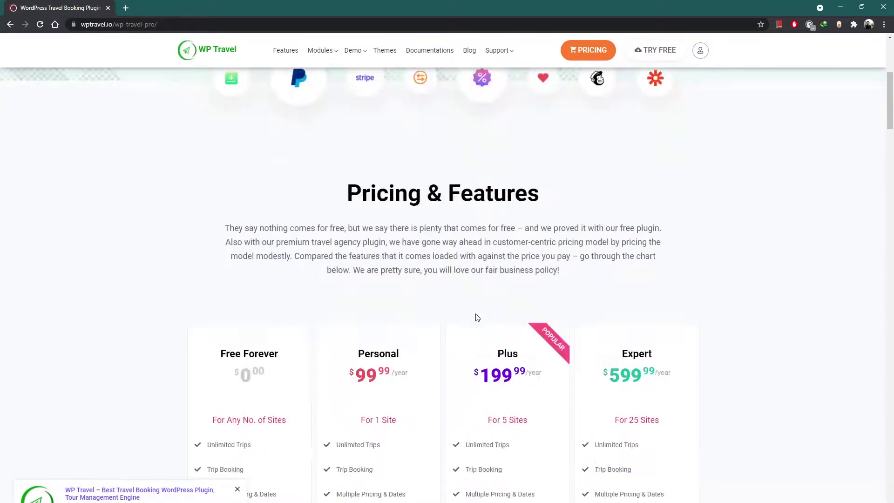
scroll(417, 213, "down", 4)
scroll(431, 284, "down", 3)
scroll(427, 253, "down", 1)
scroll(465, 253, "up", 2)
scroll(419, 224, "down", 2)
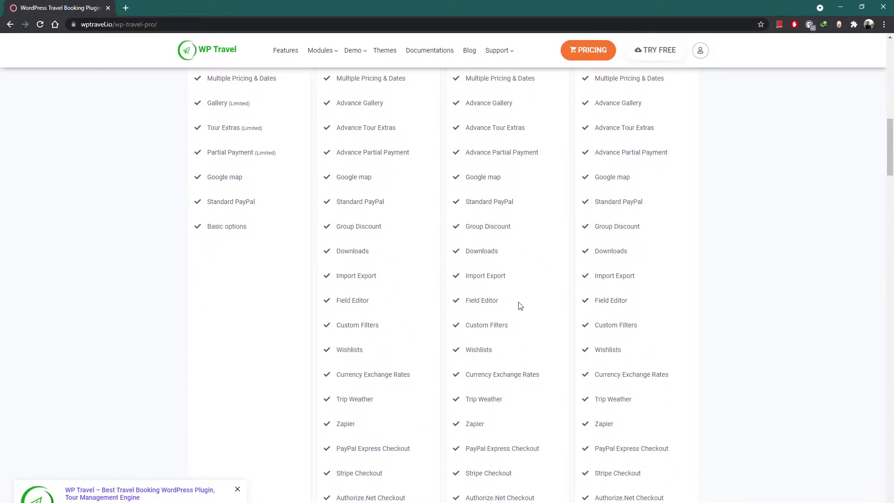
scroll(525, 307, "down", 2)
scroll(501, 266, "down", 3)
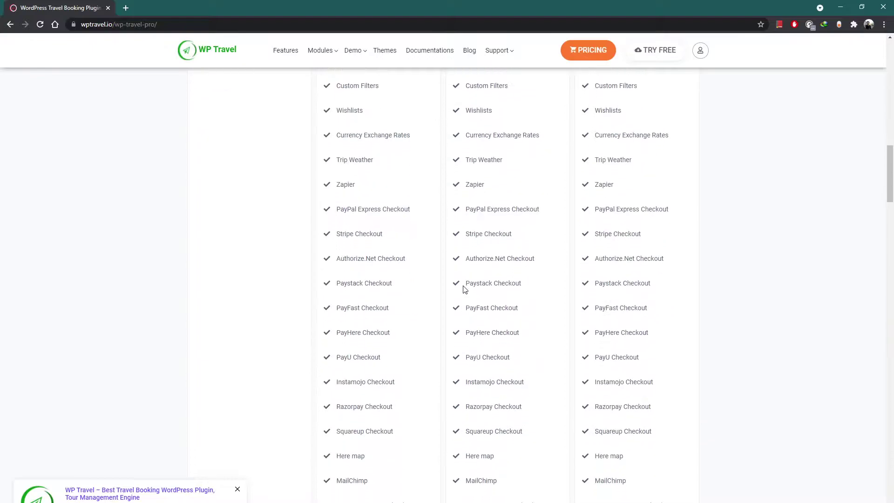
scroll(463, 289, "down", 5)
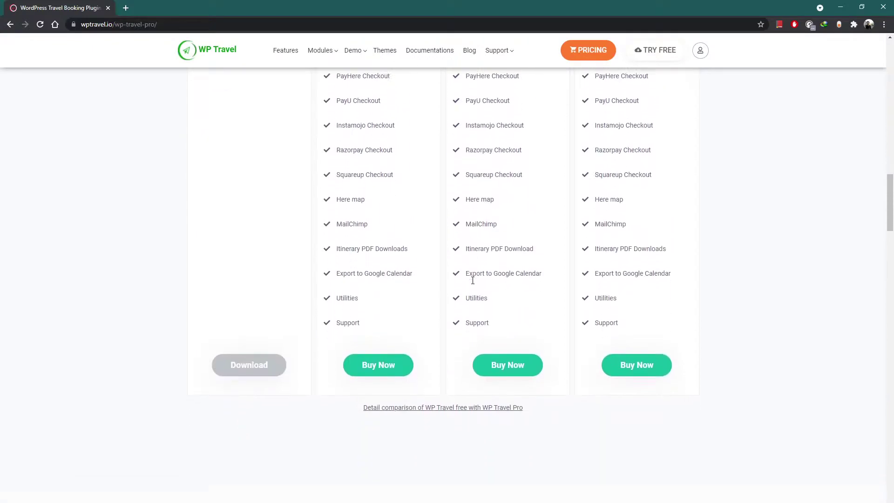
Buy the WP Travel Pro Sole Agency single-site plan through Freemius checkout with Pay & Subscribe.
left_click(506, 354)
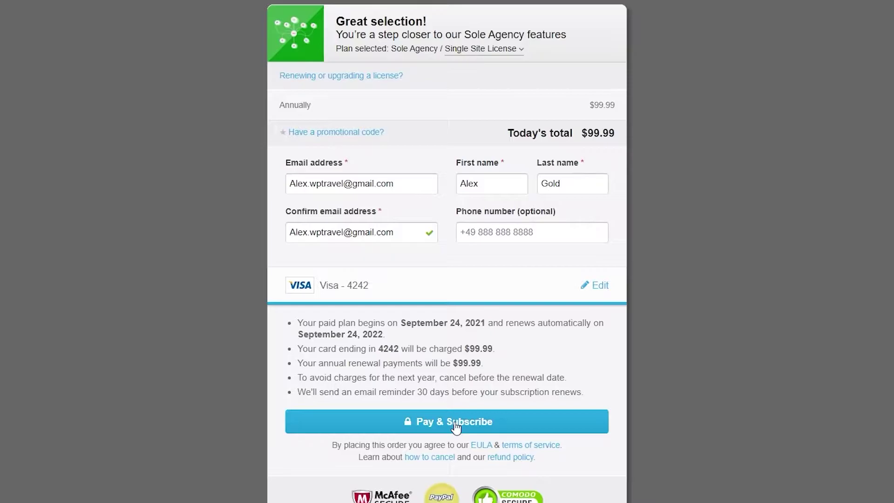
left_click(455, 427)
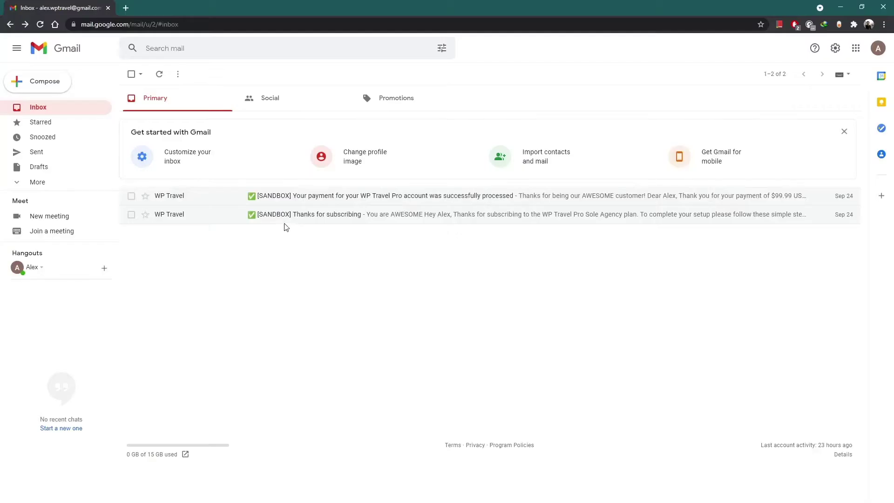
left_click(273, 213)
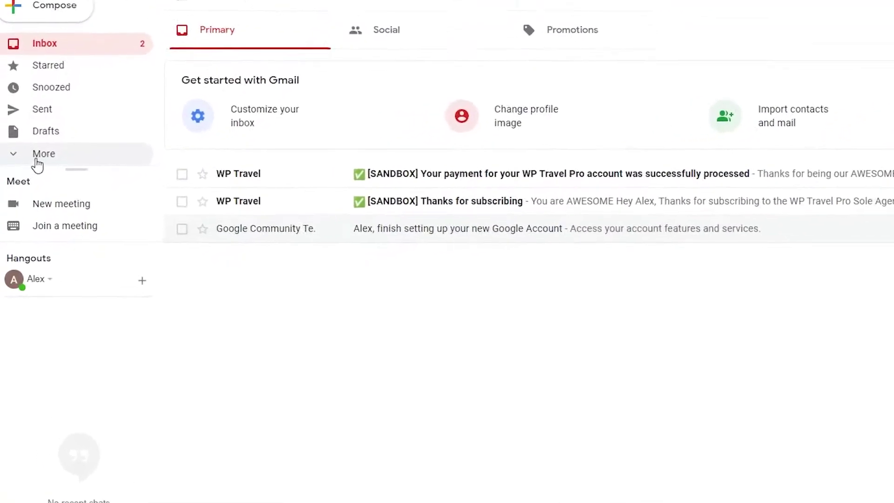
Look through Gmail's Inbox and Spam folders for the WP Travel license email.
left_click(34, 185)
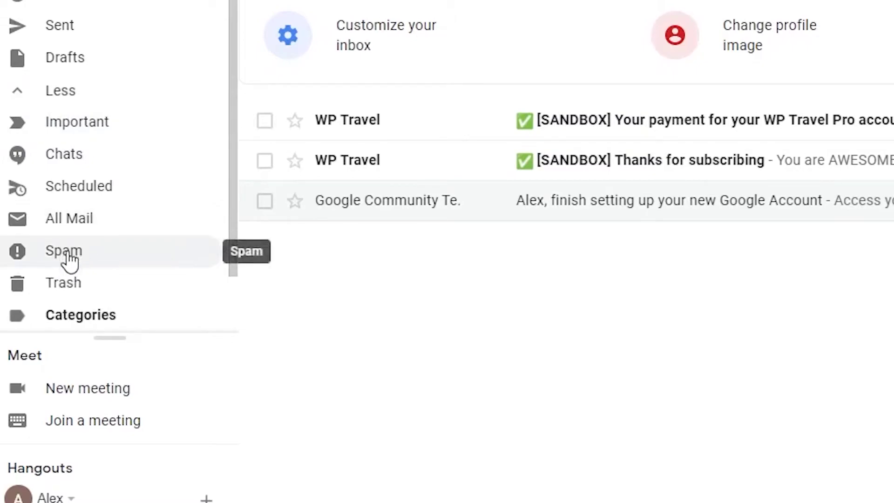
left_click(77, 260)
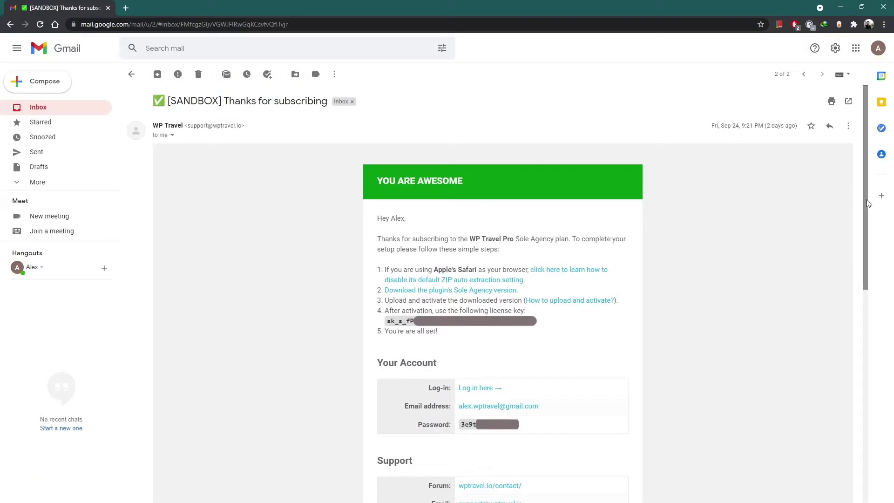
scroll(867, 199, "down", 2)
mouse_move(874, 228)
left_mouse_down()
mouse_move(882, 266)
mouse_move(881, 200)
left_mouse_up()
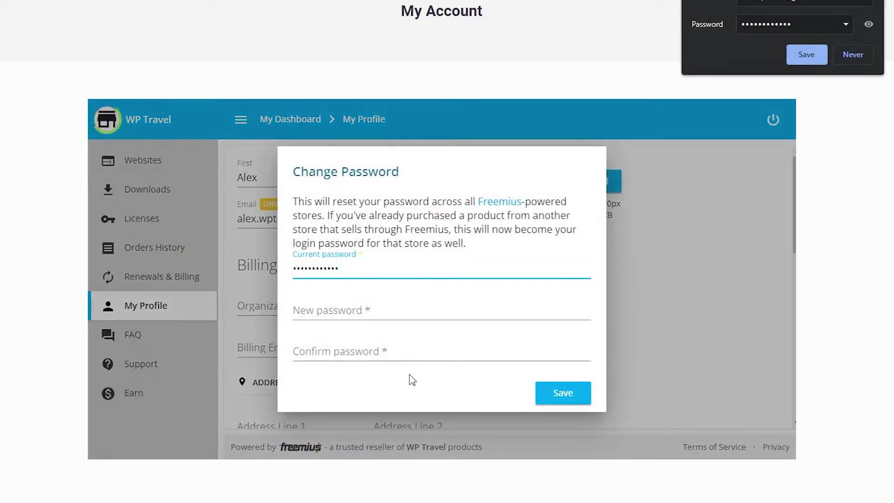
Set and confirm a new WP Travel account password, then open the plugin Downloads list.
left_click(309, 303)
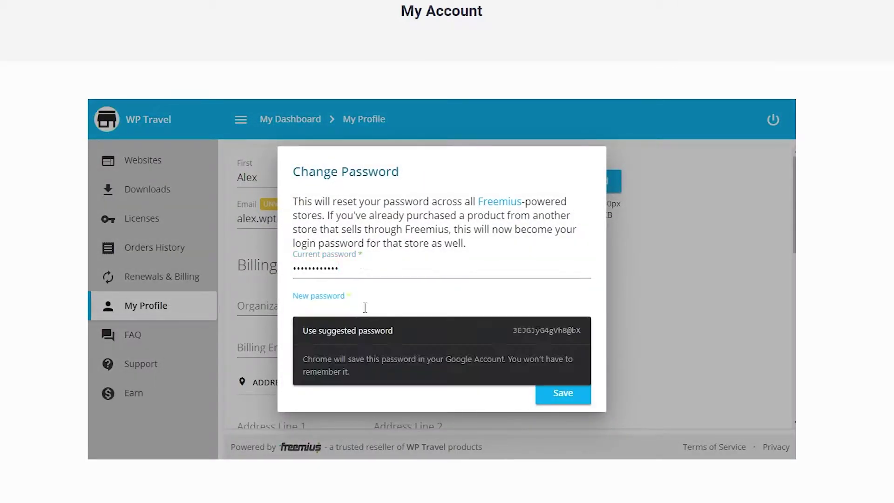
type("xxxxxxxx")
left_click(342, 349)
type("xxxx")
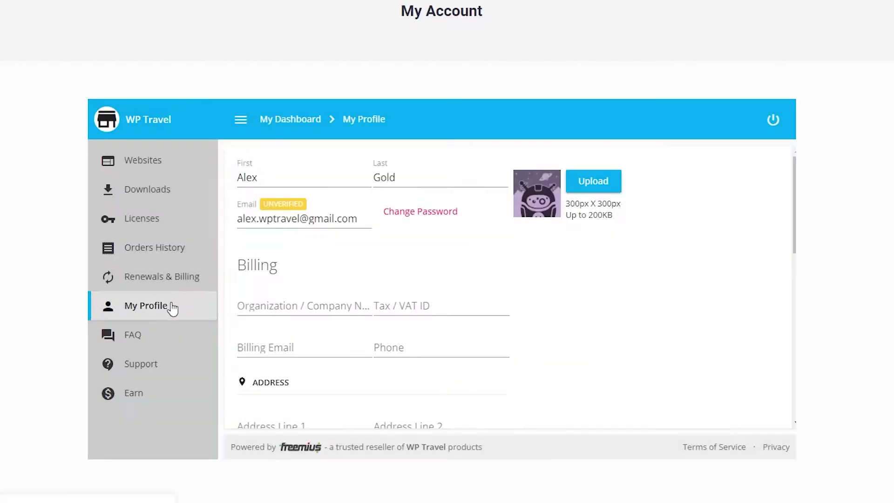
left_click(172, 192)
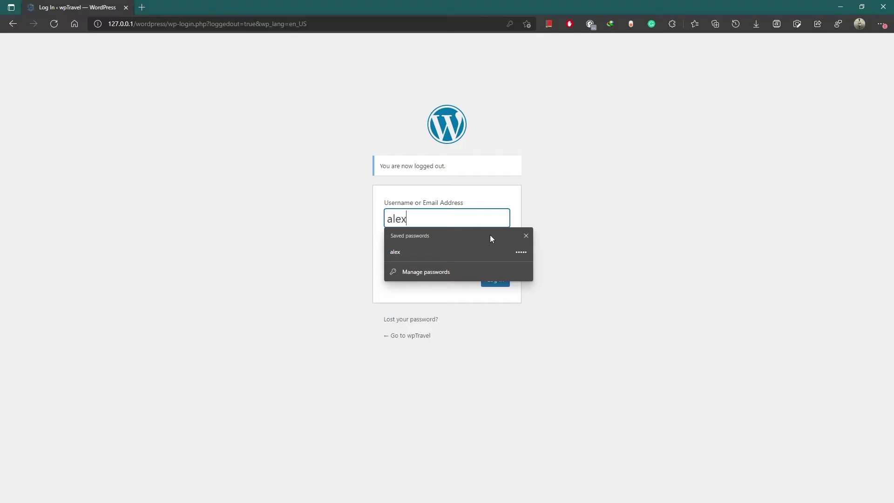
left_click(449, 255)
left_click(500, 279)
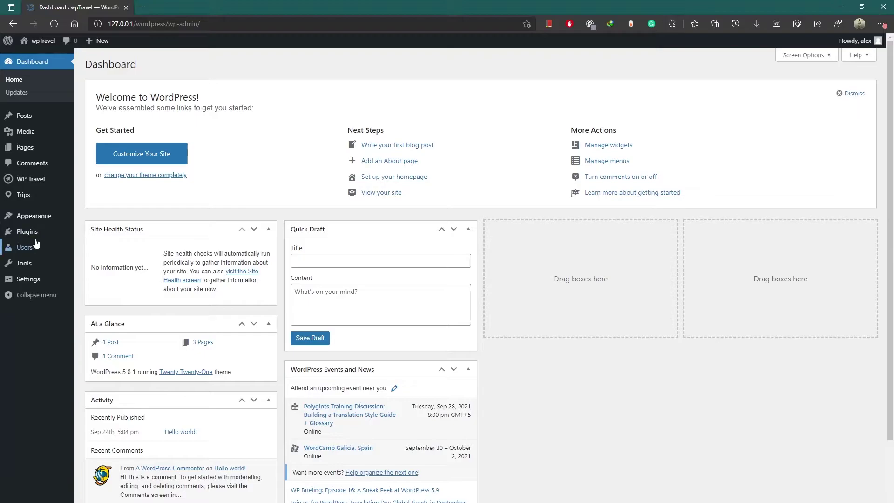
mouse_move(66, 231)
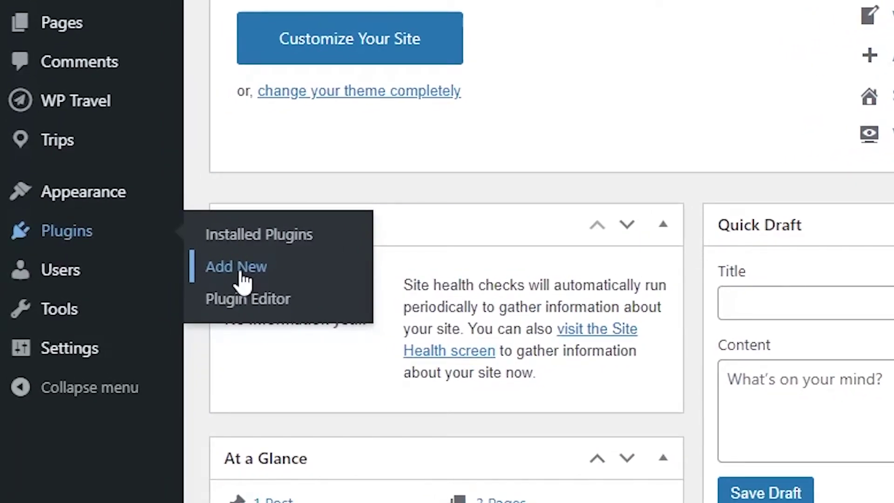
Upload wp-travel-pro-latest.zip on the Add Plugins page and install it.
left_click(242, 279)
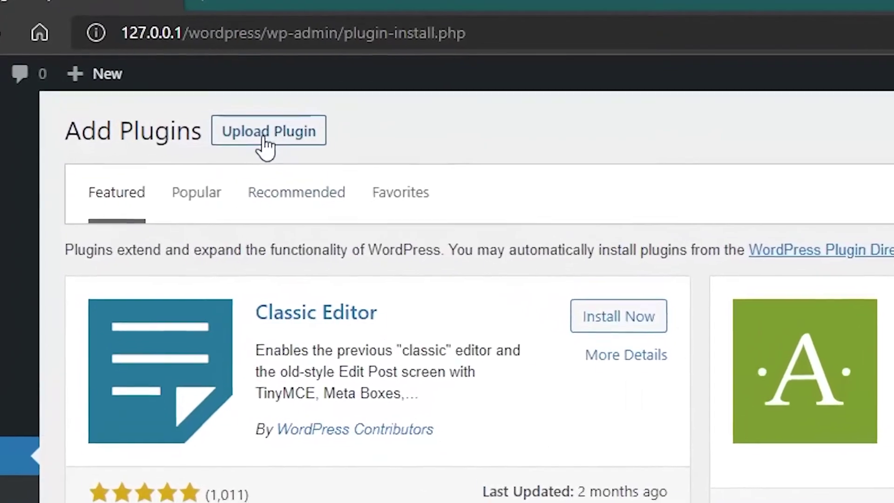
left_click(264, 139)
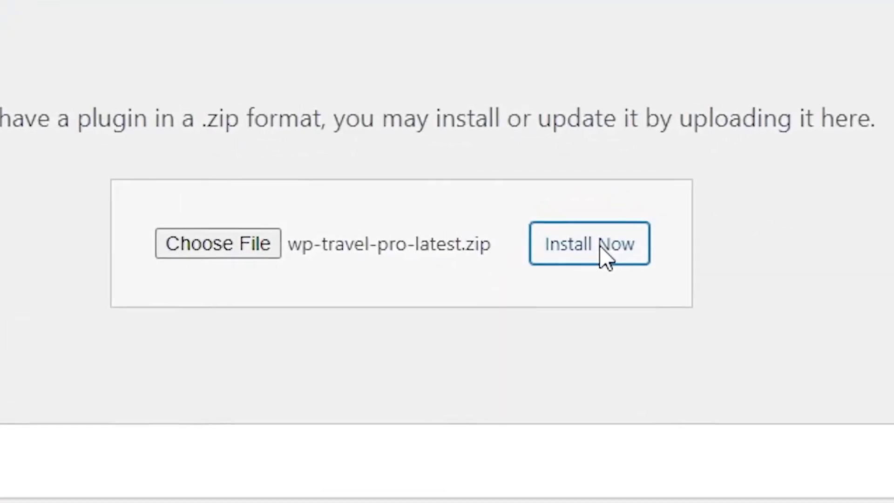
left_click(605, 258)
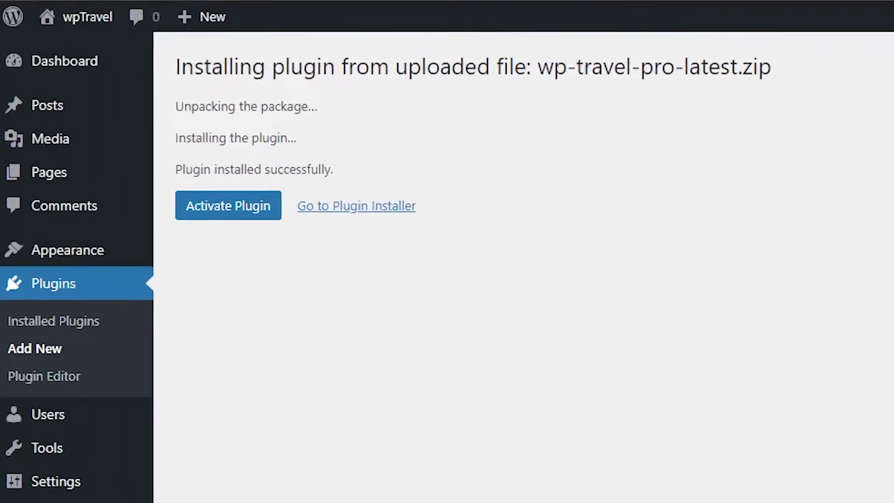
Activate WP Travel Pro and locate it in the Plugins list.
left_click(228, 205)
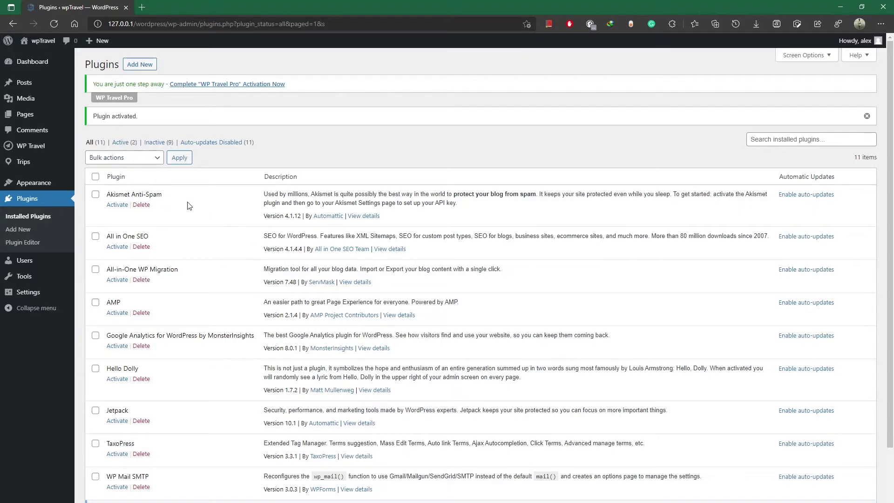
scroll(188, 206, "down", 3)
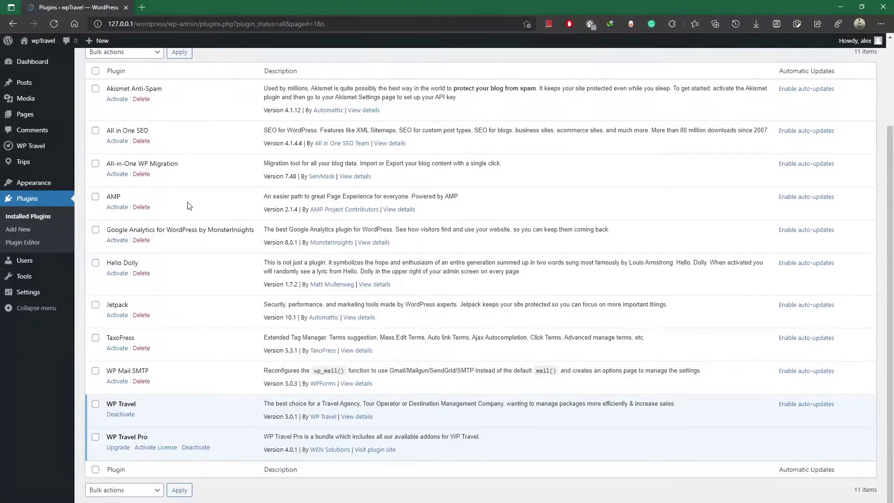
scroll(189, 206, "up", 3)
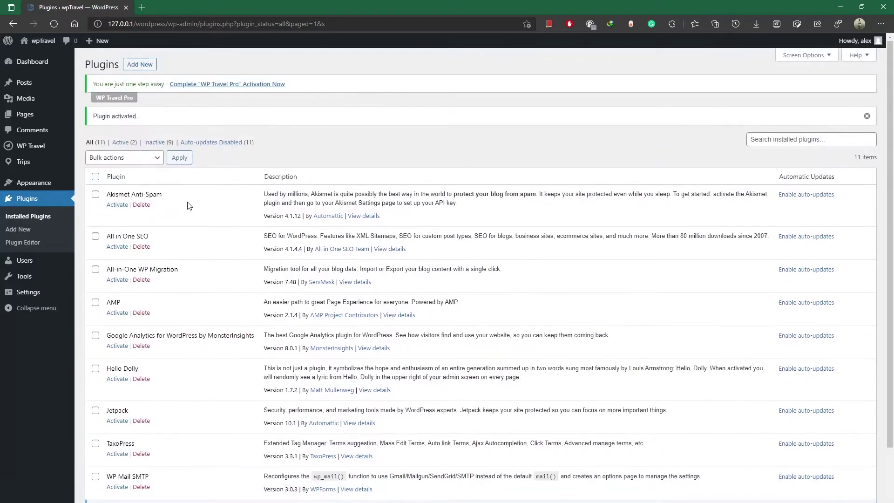
scroll(187, 202, "down", 3)
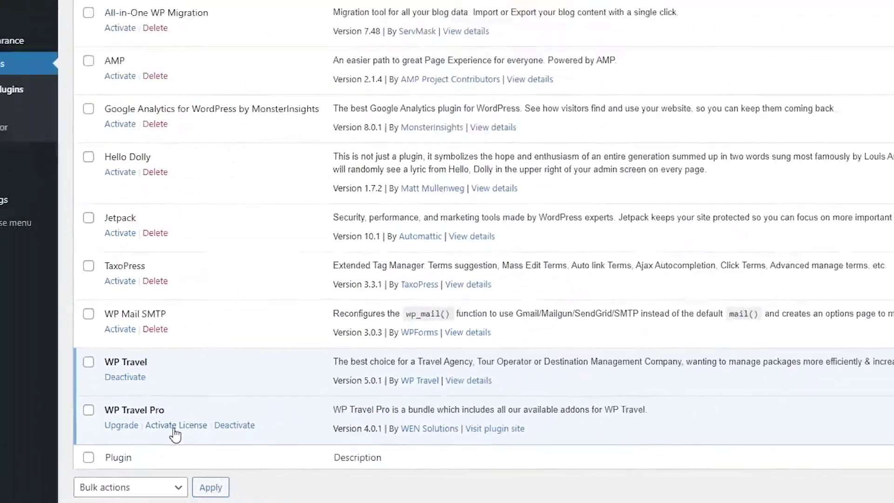
Start WP Travel Pro license activation and copy the key from the account's Licenses page.
left_click(263, 335)
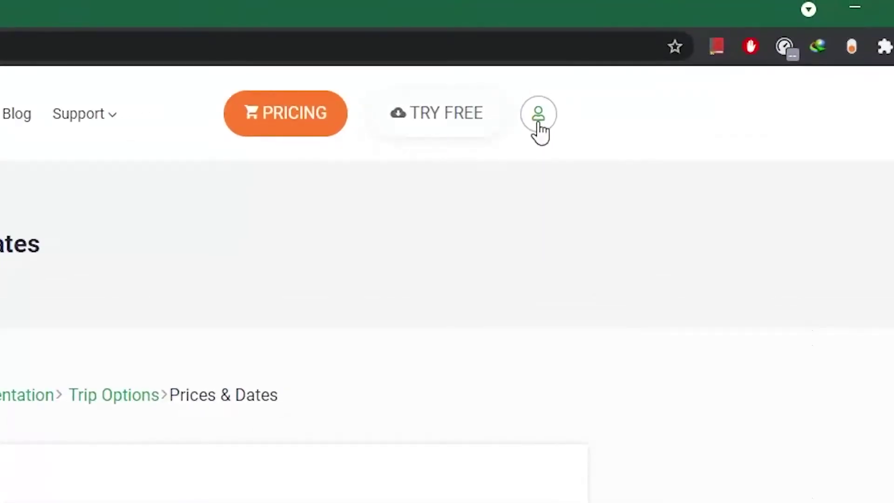
left_click(538, 117)
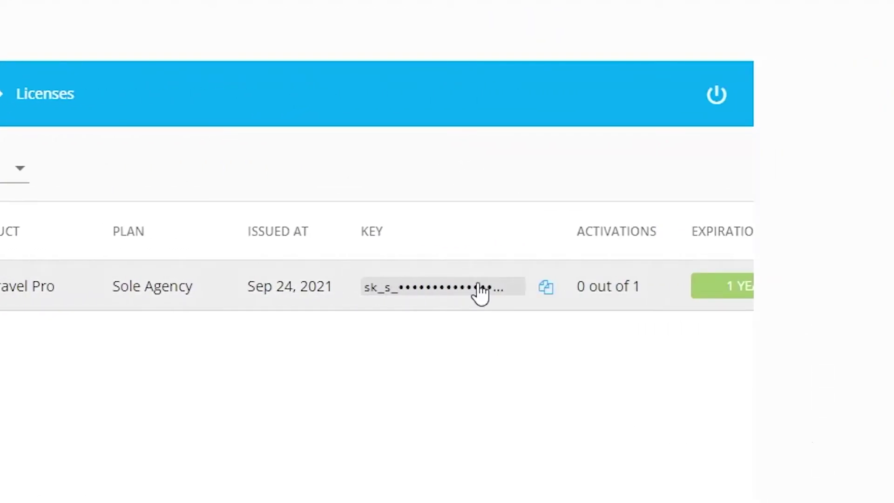
left_click(858, 293)
left_click(722, 175)
left_click(546, 290)
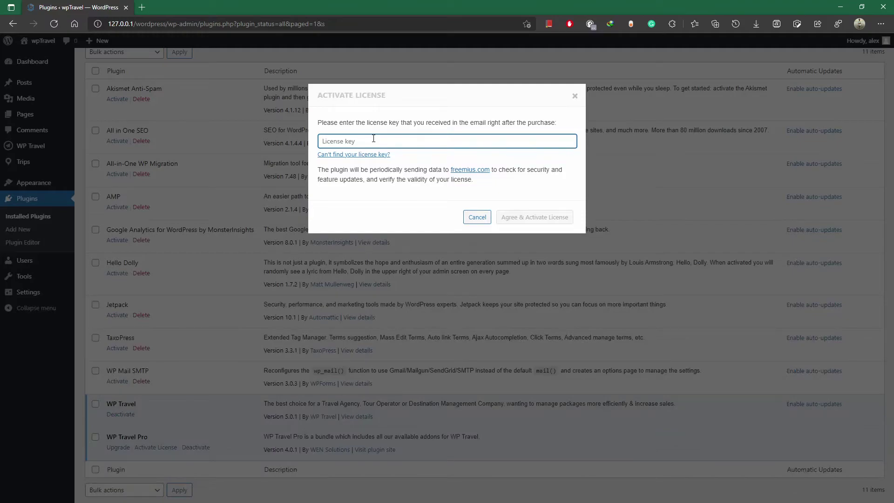
Paste the copied key, agree and activate the license, then view WP Travel's License settings.
right_click(374, 139)
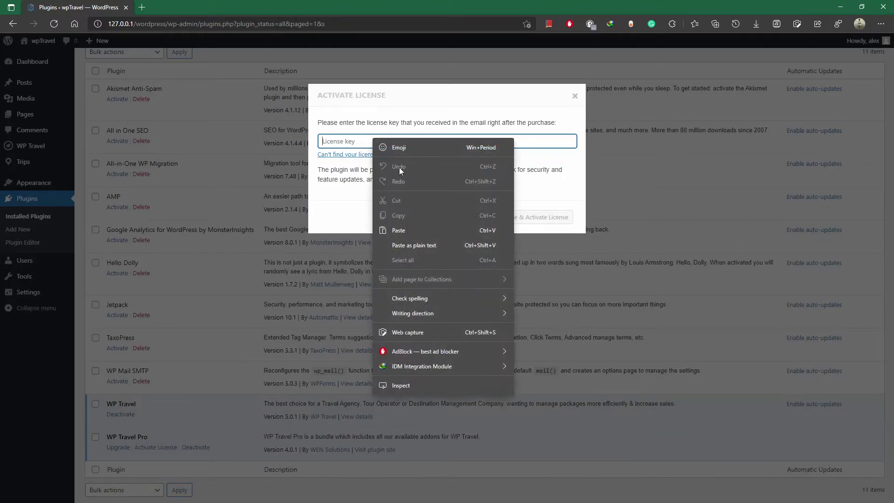
left_click(405, 234)
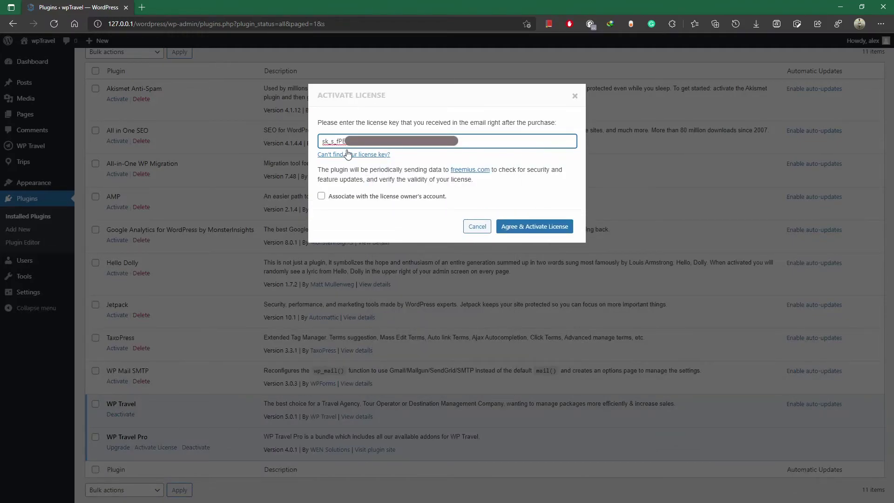
left_click(522, 228)
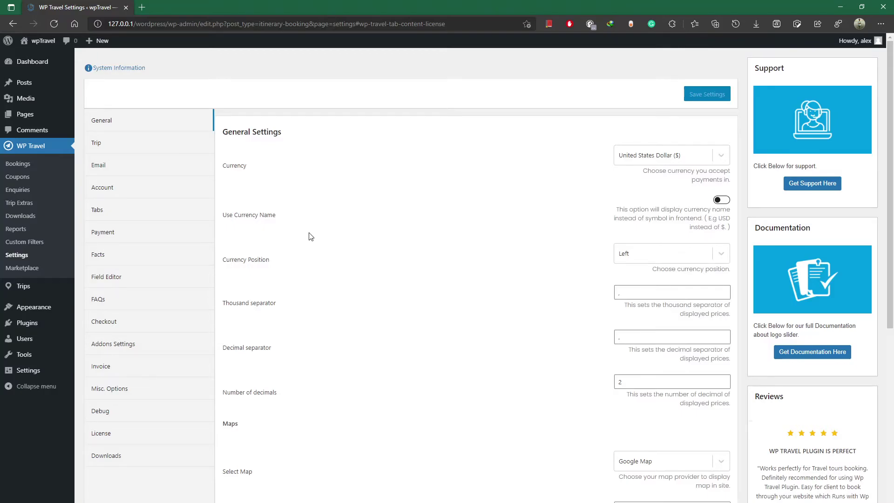
scroll(310, 236, "down", 5)
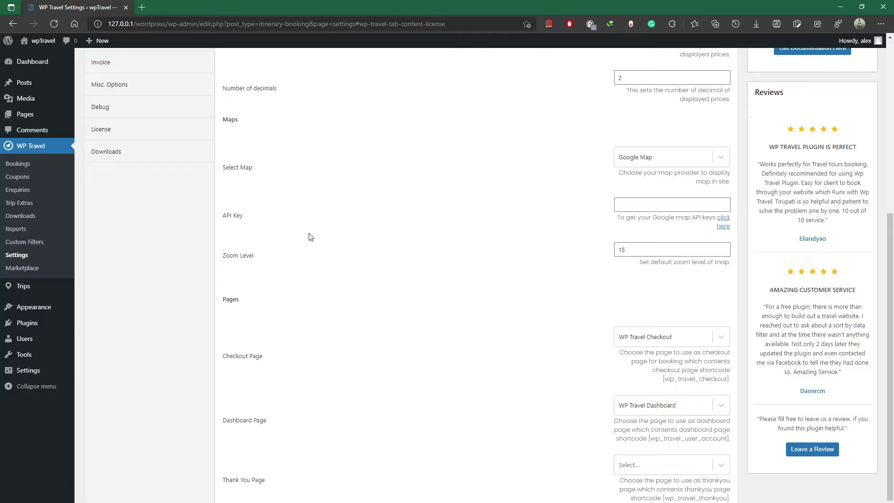
scroll(311, 236, "up", 5)
left_click(118, 443)
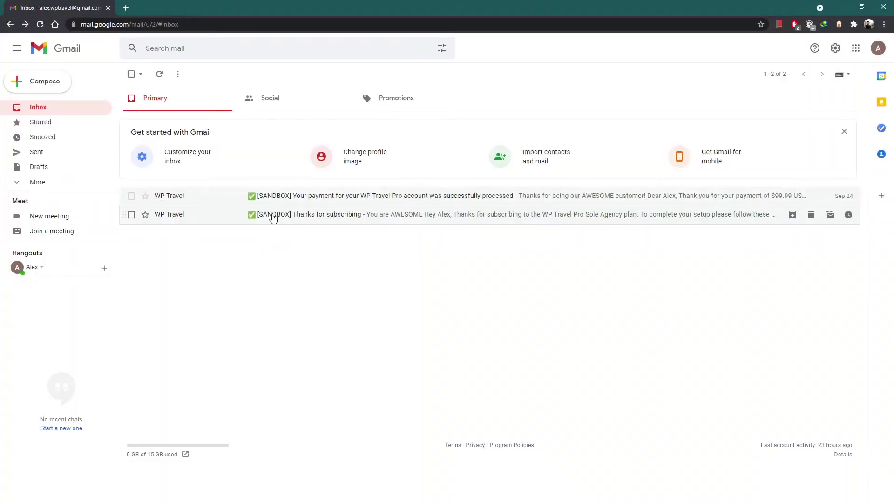
Open WP Travel's 'Thanks for subscribing' email and scroll to its license key.
left_click(273, 218)
scroll(868, 203, "down", 3)
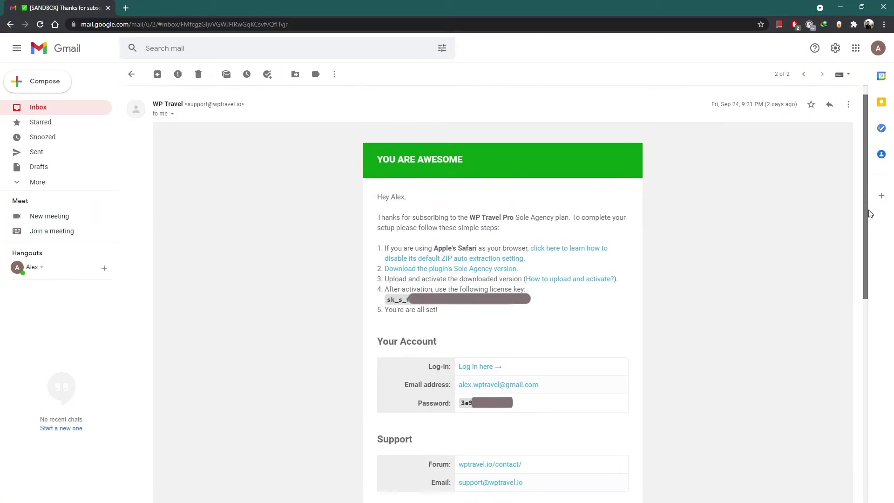
scroll(880, 254, "down", 1)
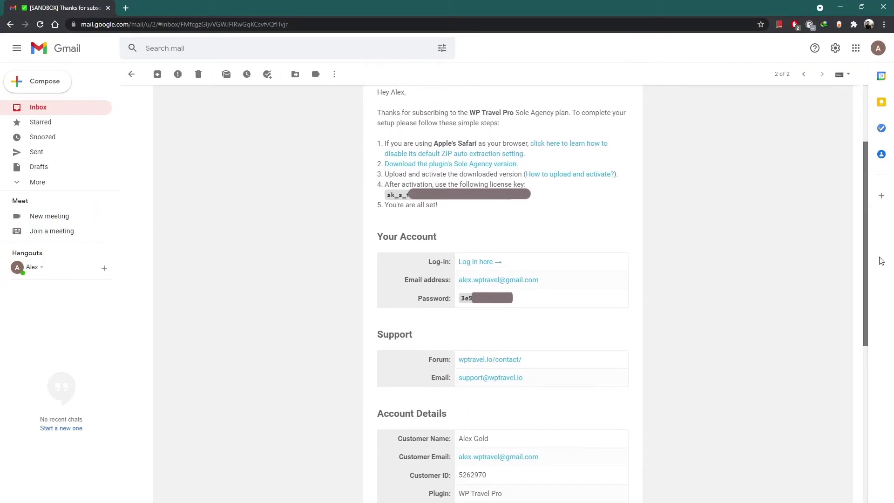
scroll(881, 256, "up", 2)
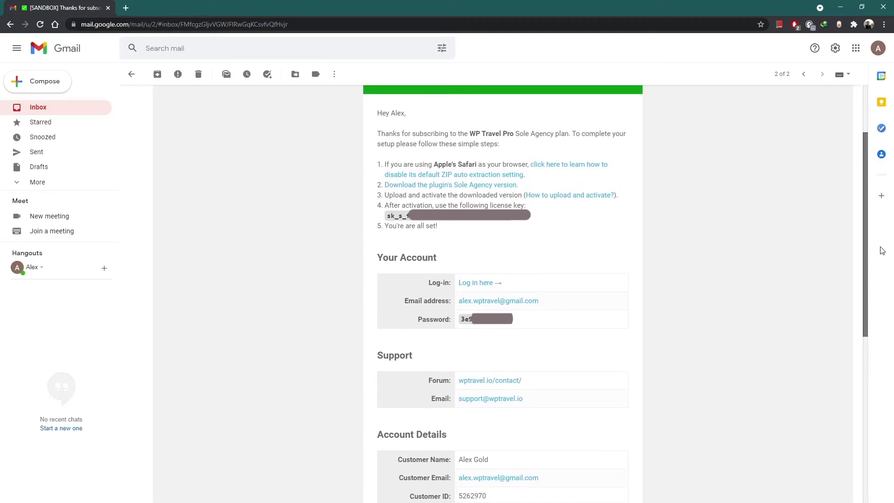